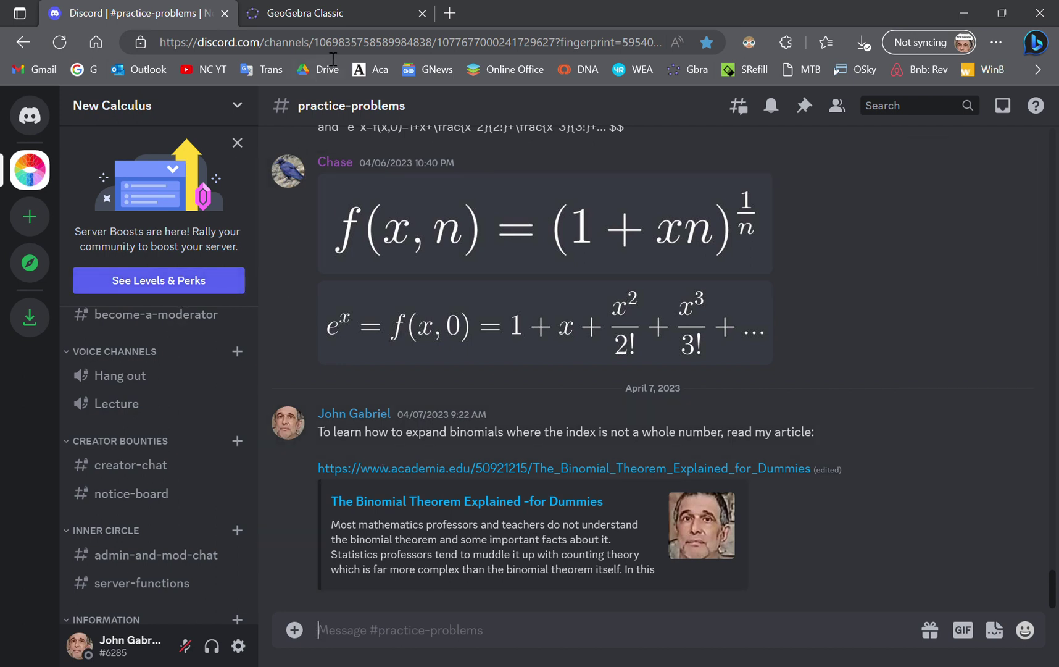
# Switch from the Discord channel to the GeoGebra Classic applet tab
pyautogui.click(364, 13)
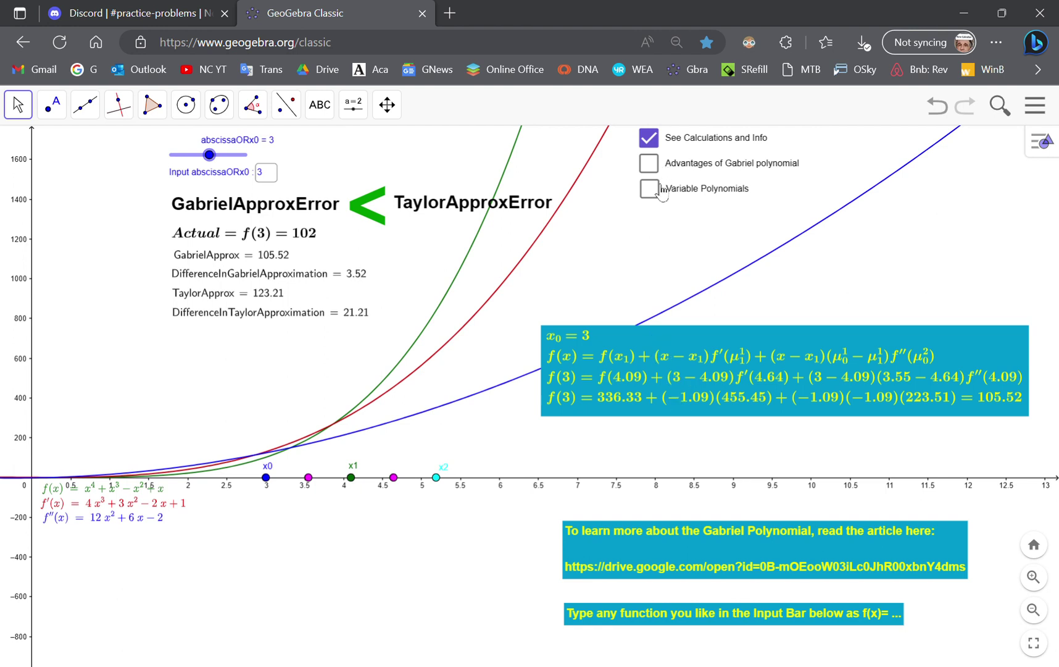
# Drag the cyan calculation box up and slightly left, and shift point x1 left to 3.88
pyautogui.moveTo(883, 379); pyautogui.dragTo(824, 347)
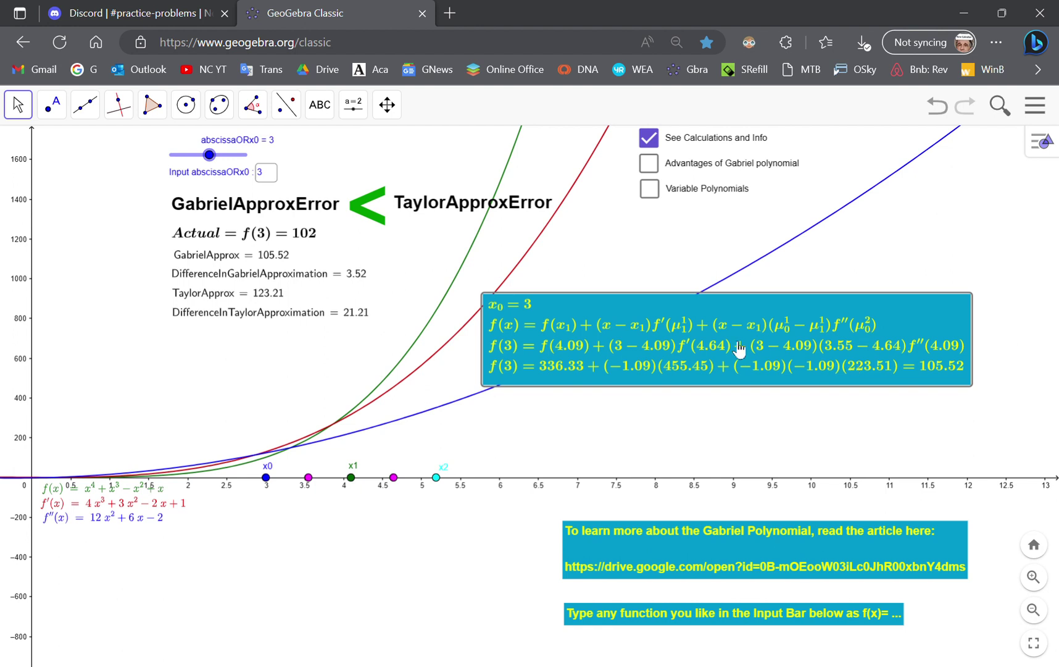
pyautogui.moveTo(736, 344); pyautogui.dragTo(766, 331)
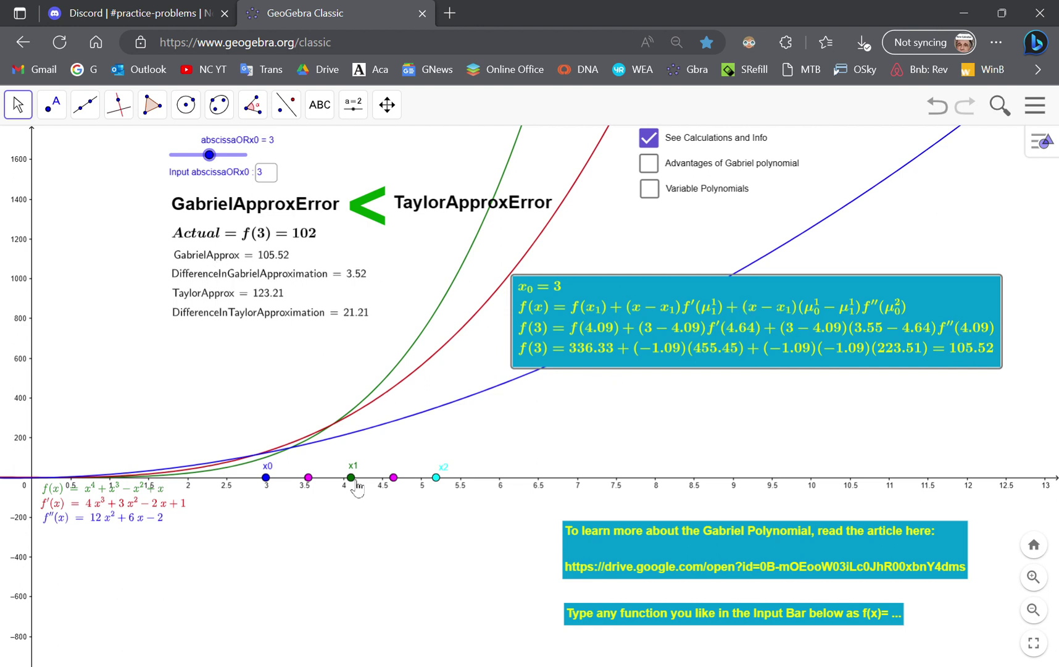
pyautogui.moveTo(351, 478); pyautogui.dragTo(335, 488)
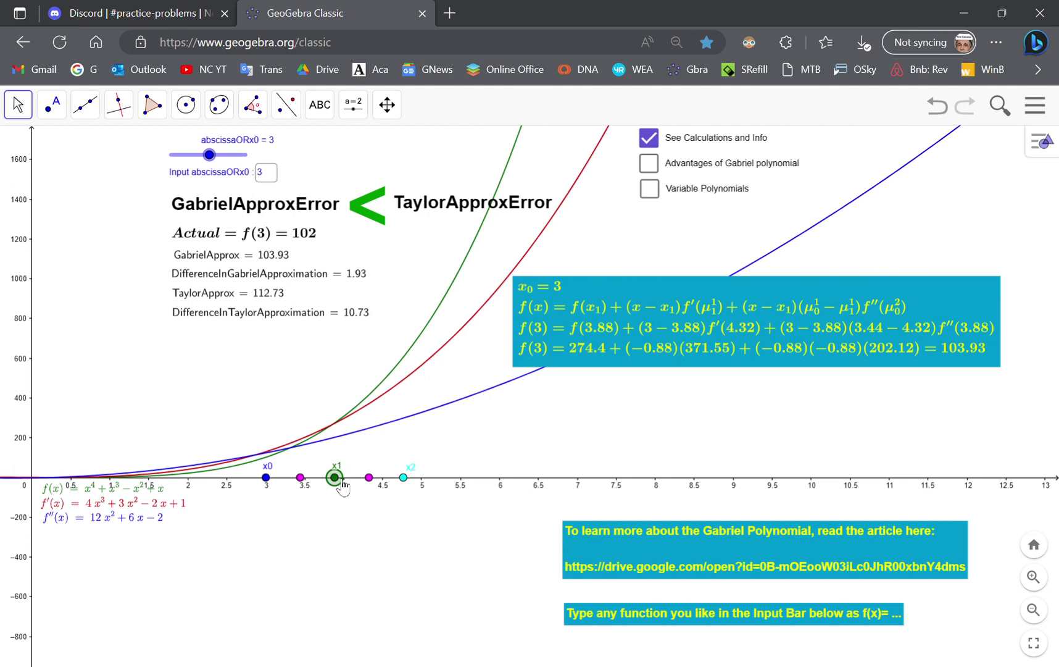
# Slide point x1 left toward x0, then right to 4.5
pyautogui.moveTo(341, 486); pyautogui.dragTo(383, 488)
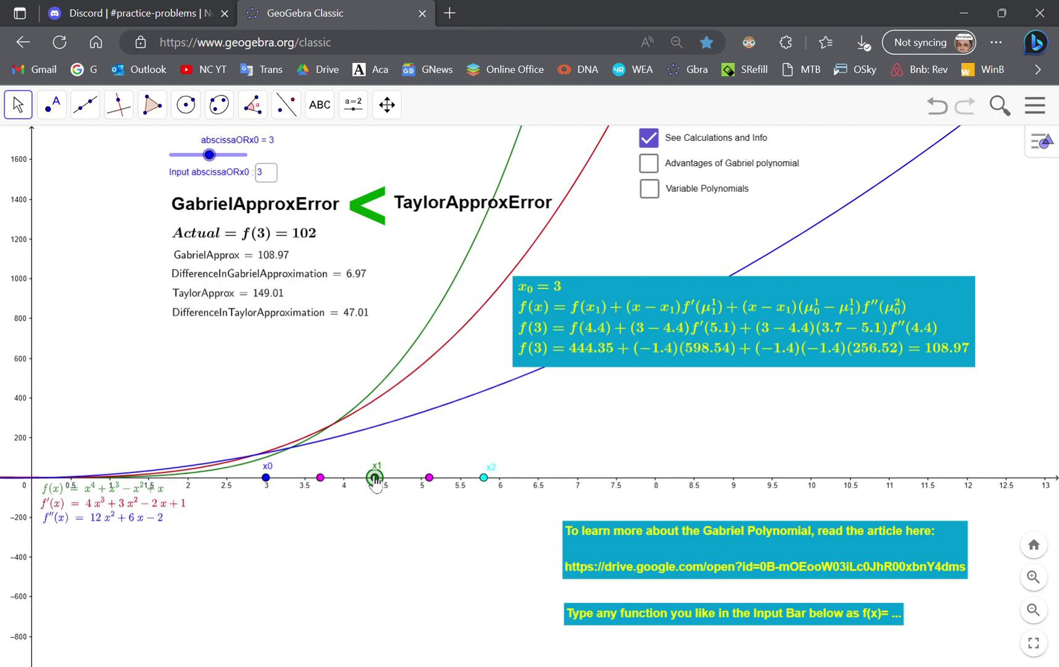
pyautogui.moveTo(375, 478)
pyautogui.mouseDown()
pyautogui.moveTo(415, 479)
pyautogui.moveTo(383, 479)
pyautogui.mouseUp()
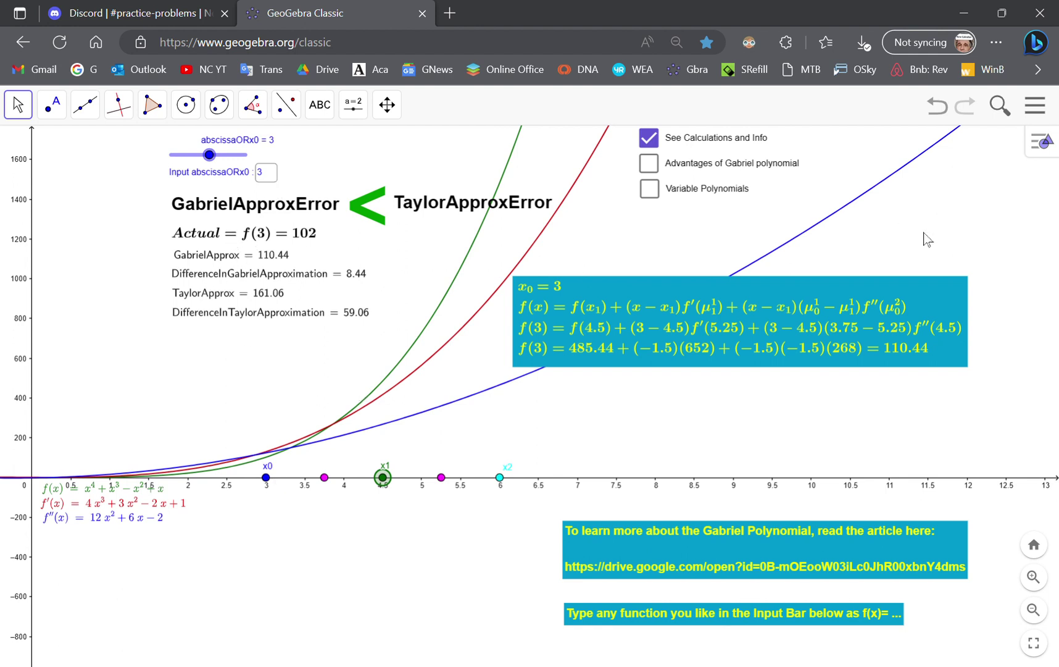
pyautogui.click(1041, 109)
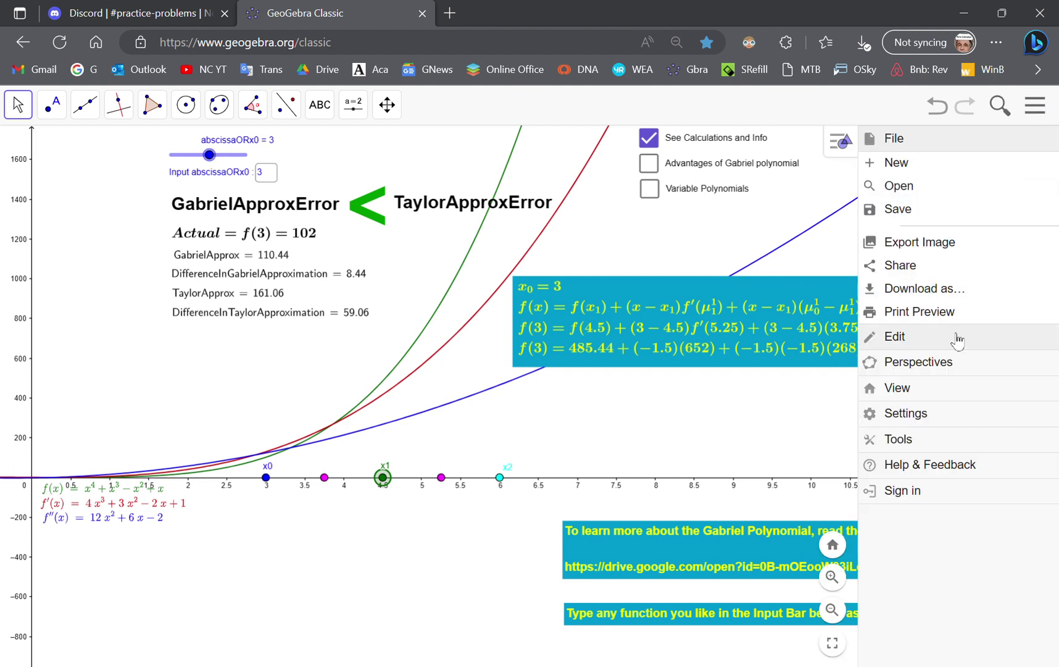
# Turn on the Algebra view beside the graph from the main menu's View options
pyautogui.click(914, 387)
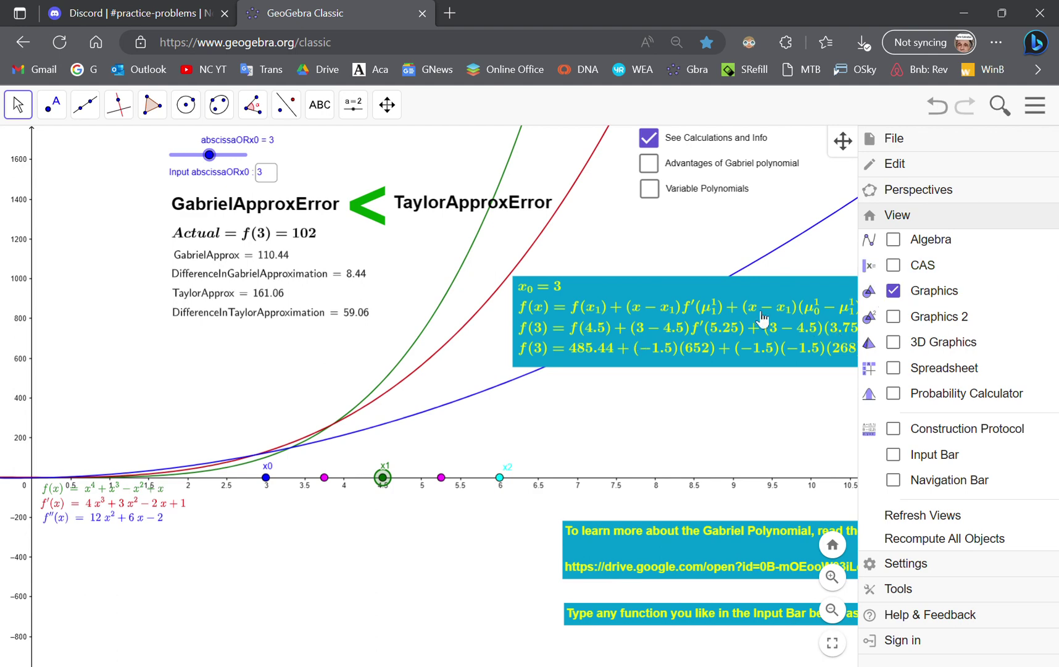
pyautogui.click(905, 246)
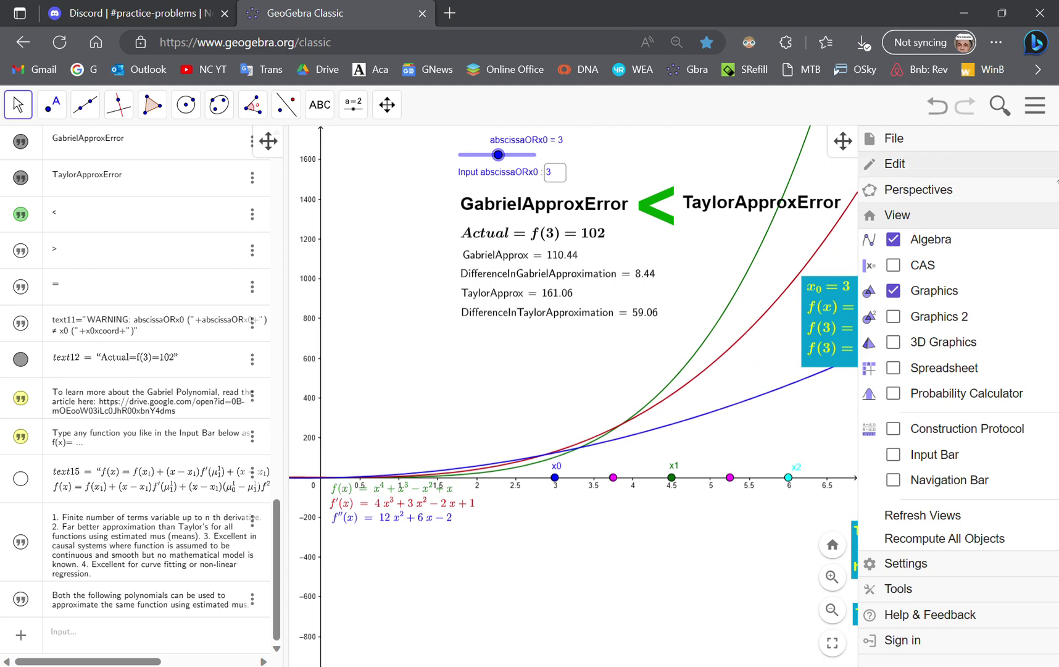
pyautogui.click(679, 321)
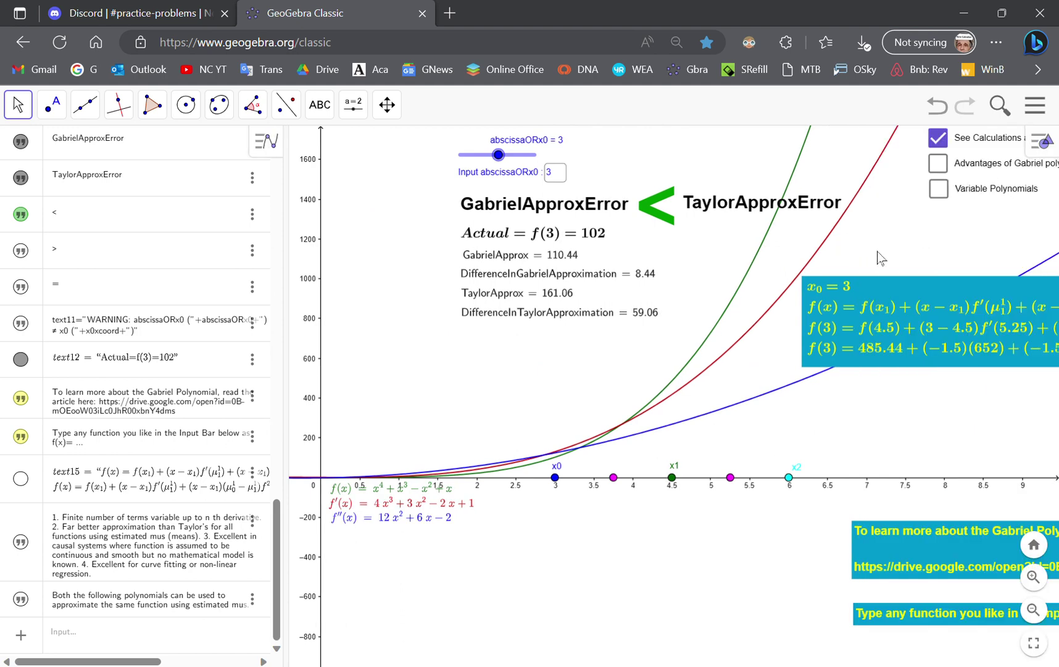
# Replace the polynomial definition of f(x) with e^x in the Algebra view
pyautogui.scroll(15, 124, 271)
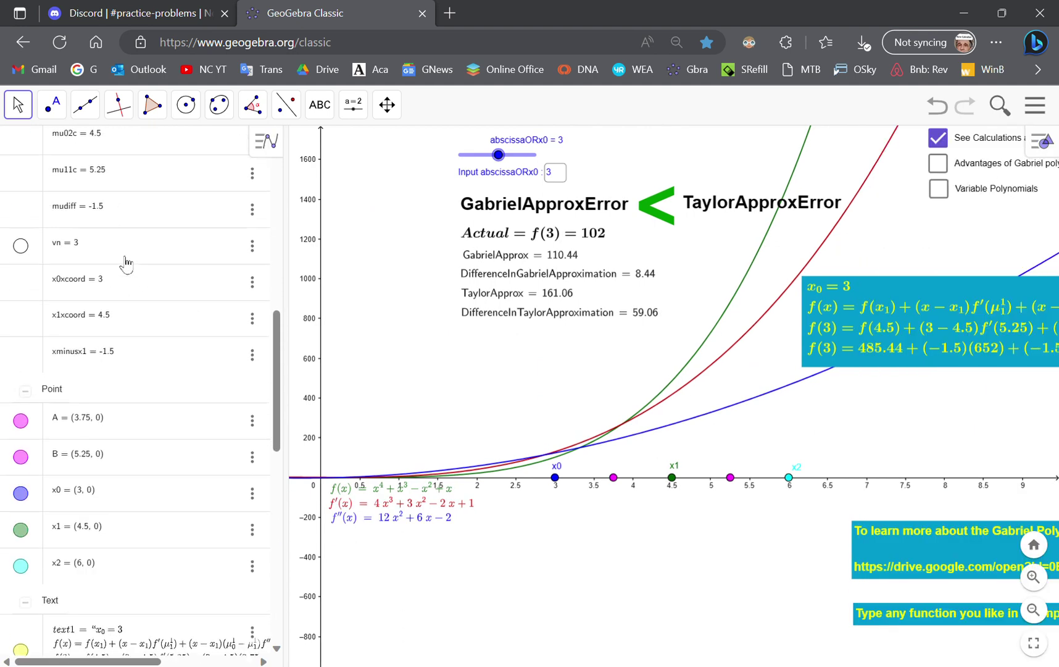
pyautogui.scroll(5, 126, 263)
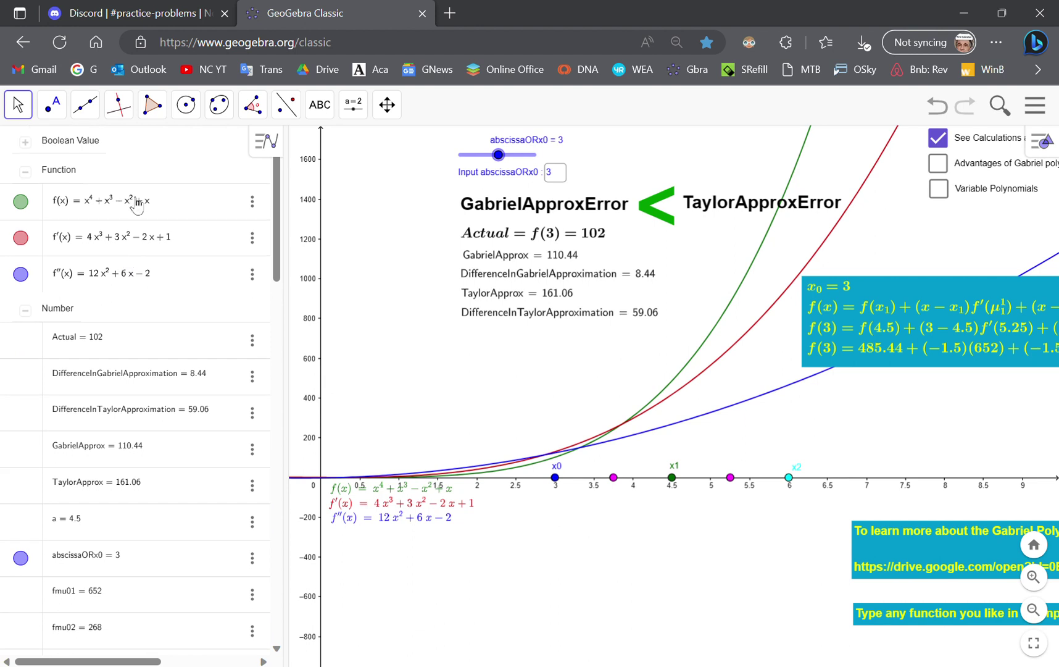
pyautogui.click(164, 203)
pyautogui.press('BackSpace')
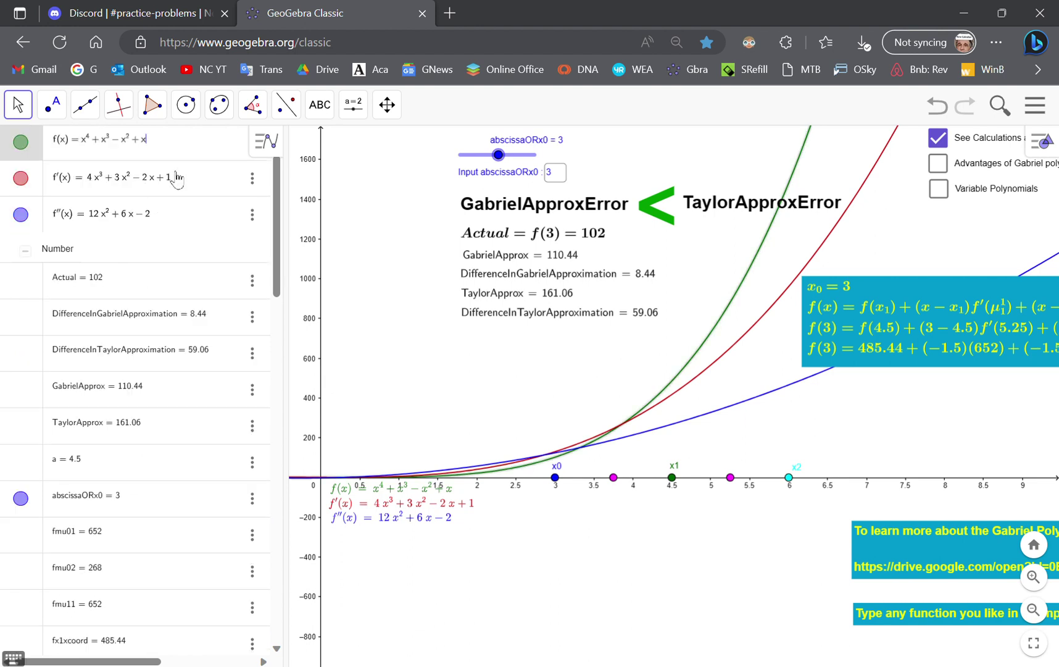
pyautogui.press('BackSpace')
pyautogui.press('BackSpace')
pyautogui.press('BackSpace')
pyautogui.press('BackSpace')
pyautogui.press('BackSpace')
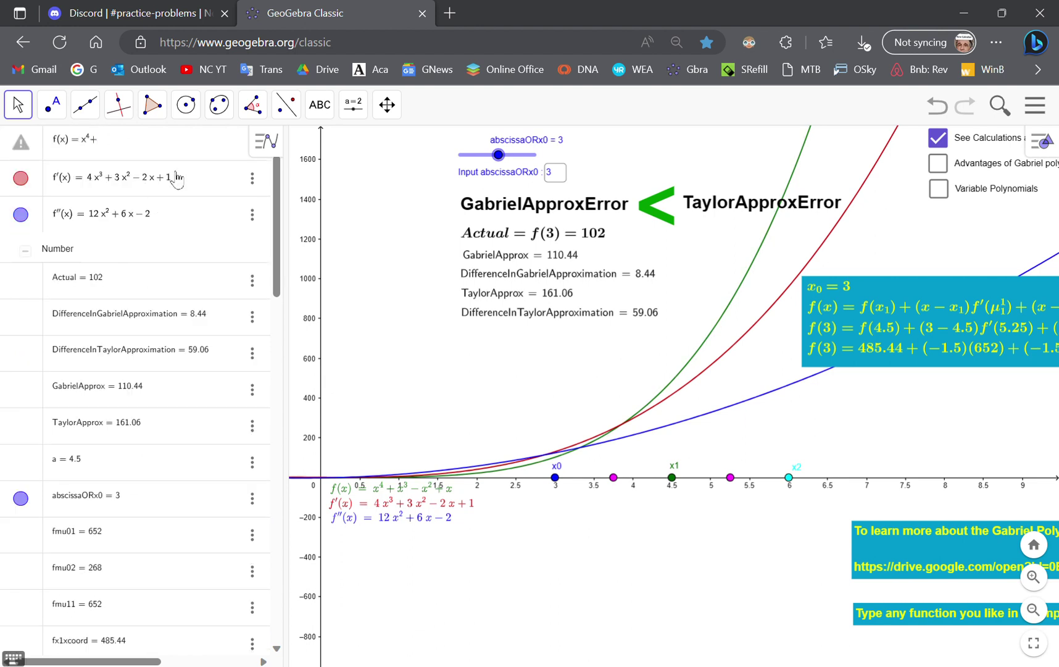
pyautogui.press('BackSpace')
pyautogui.press('BackSpace')
pyautogui.write('e')
pyautogui.press('Return')
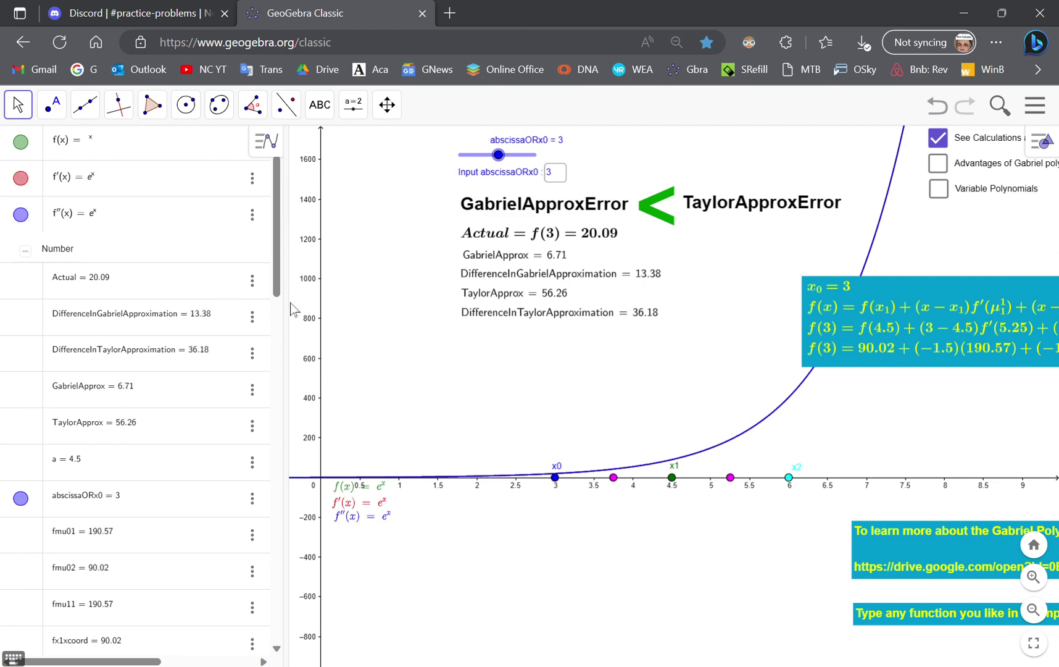
# Collapse the Algebra view and shift point x1 along the x-axis to about 4.31
pyautogui.moveTo(285, 308); pyautogui.dragTo(9, 363)
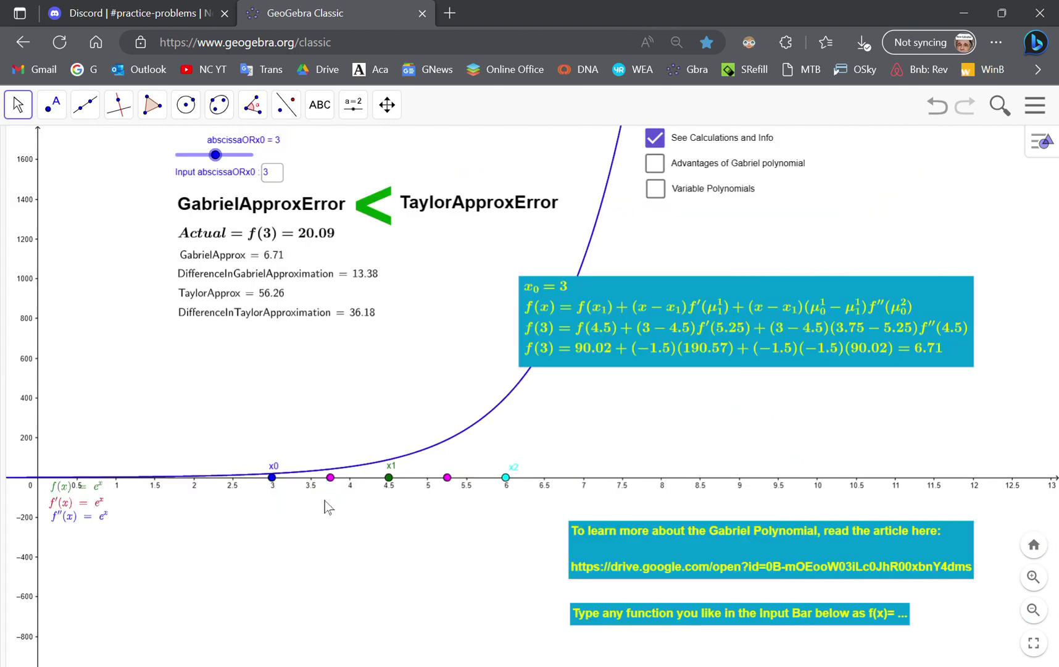
pyautogui.moveTo(393, 486); pyautogui.dragTo(358, 491)
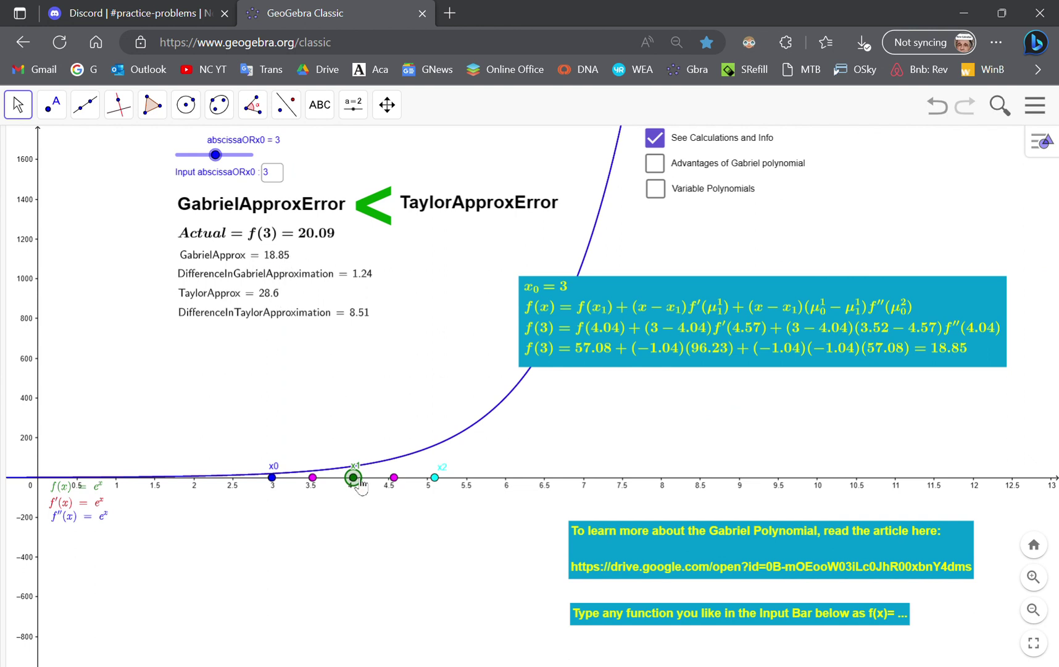
pyautogui.moveTo(360, 483)
pyautogui.mouseDown()
pyautogui.moveTo(408, 482)
pyautogui.moveTo(374, 479)
pyautogui.mouseUp()
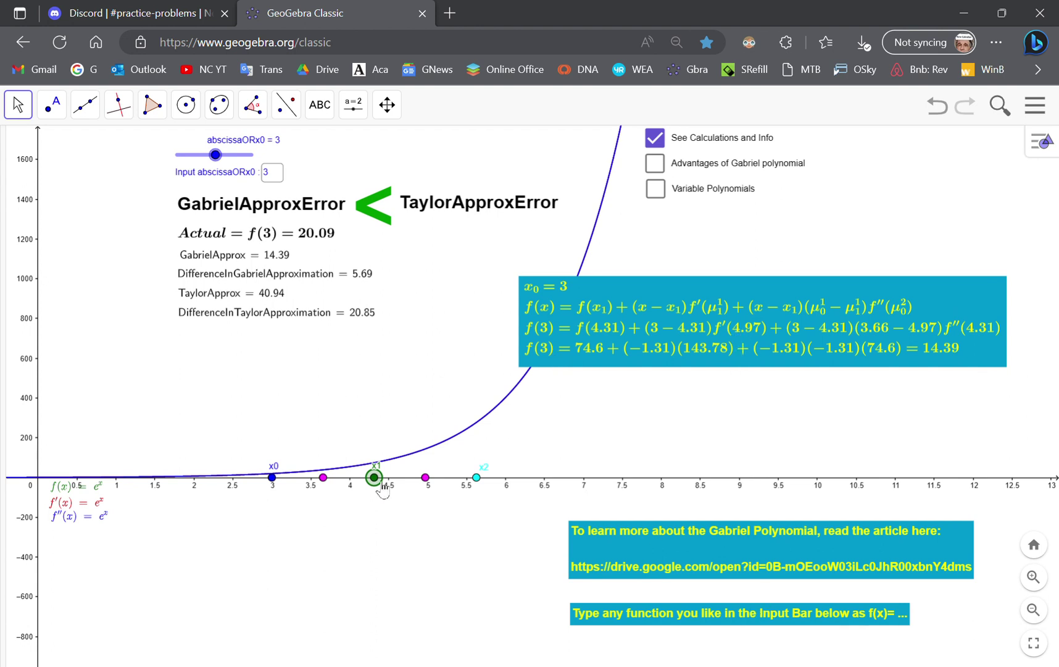
pyautogui.click(276, 174)
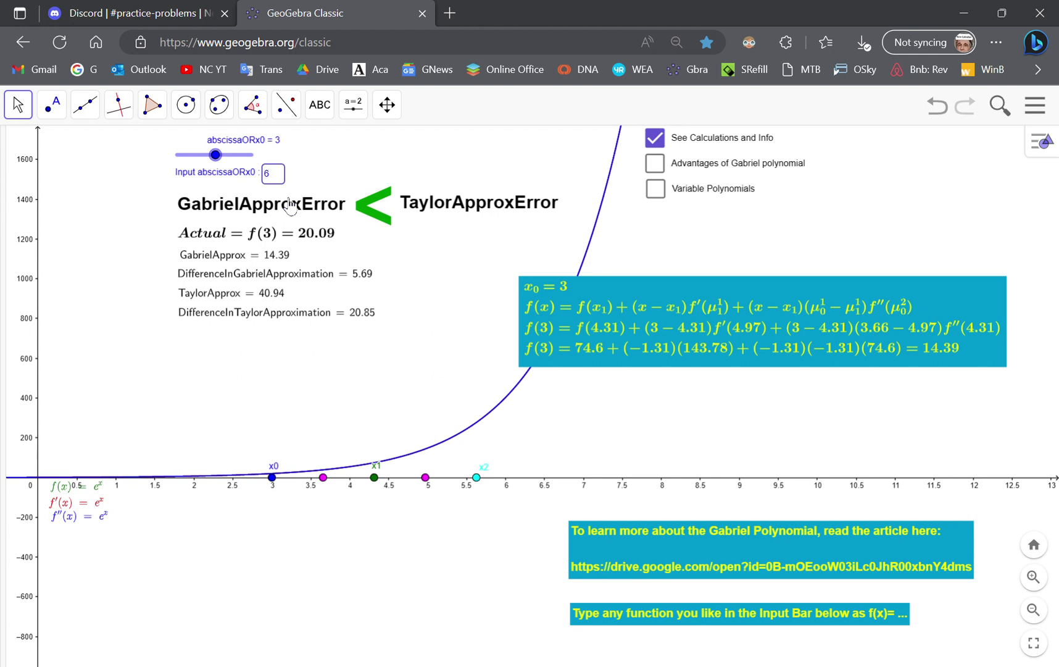
# Commit x0 = 6, position x0 at 6 with x1 just right of it, then show the Gabriel advantages
pyautogui.press('Return')
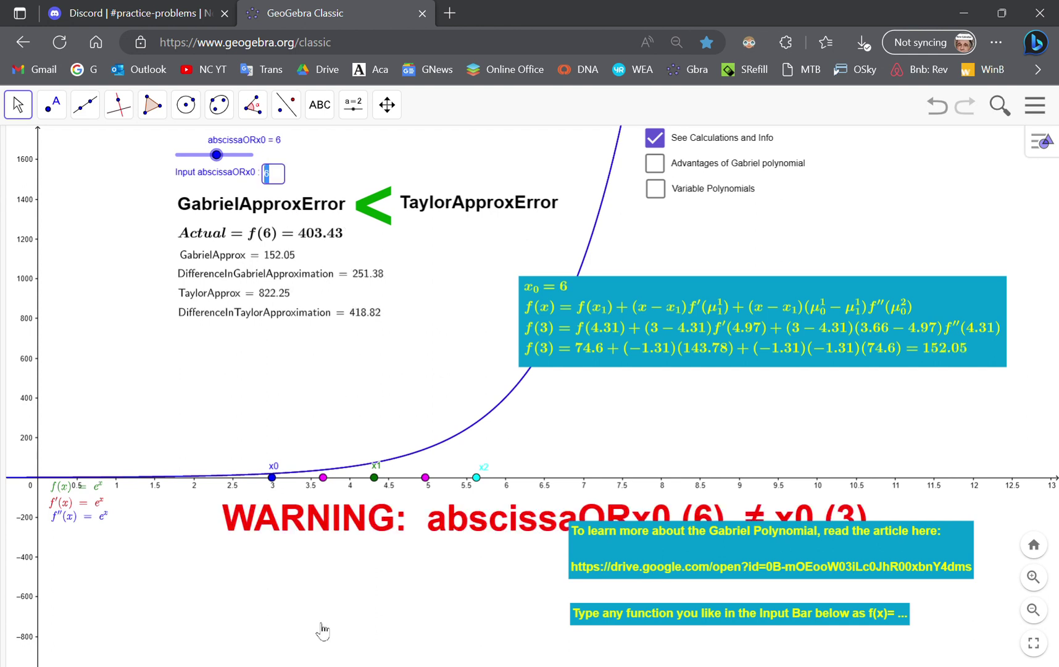
pyautogui.click(374, 477)
pyautogui.click(476, 477)
pyautogui.moveTo(374, 478); pyautogui.dragTo(522, 482)
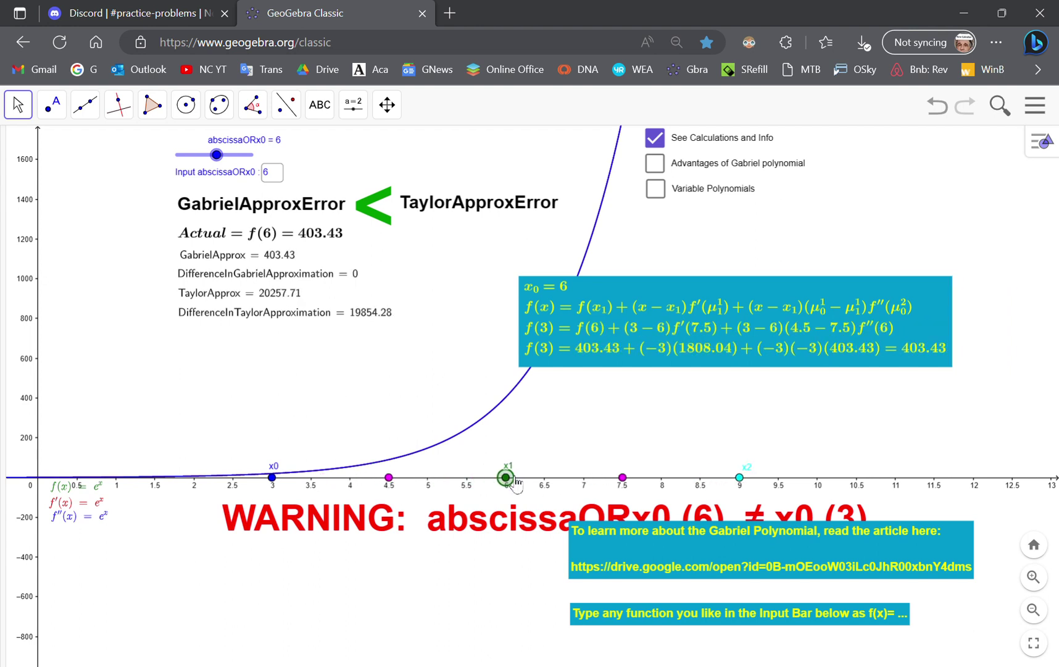
pyautogui.moveTo(274, 478); pyautogui.dragTo(484, 478)
pyautogui.moveTo(569, 488); pyautogui.dragTo(575, 487)
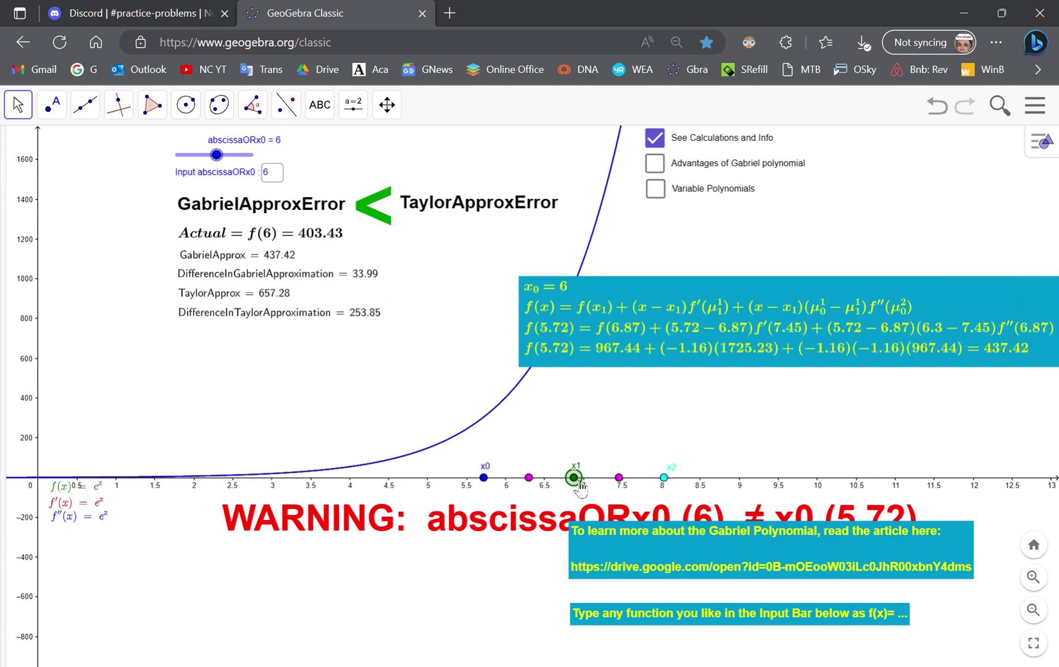
pyautogui.moveTo(486, 479); pyautogui.dragTo(506, 479)
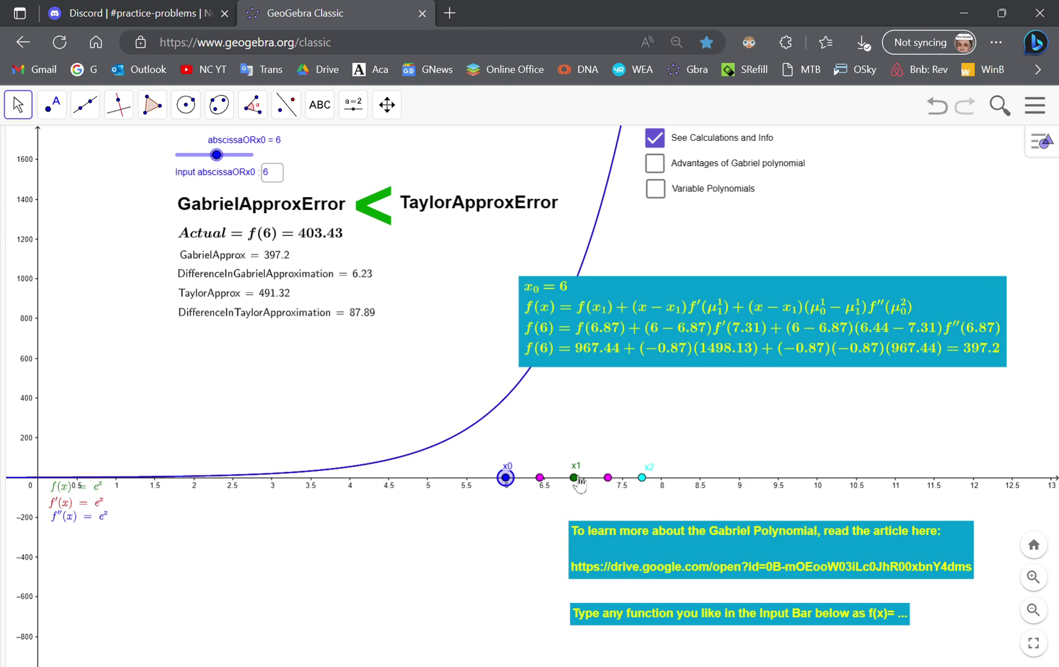
pyautogui.moveTo(579, 482)
pyautogui.mouseDown()
pyautogui.moveTo(437, 483)
pyautogui.moveTo(569, 486)
pyautogui.mouseUp()
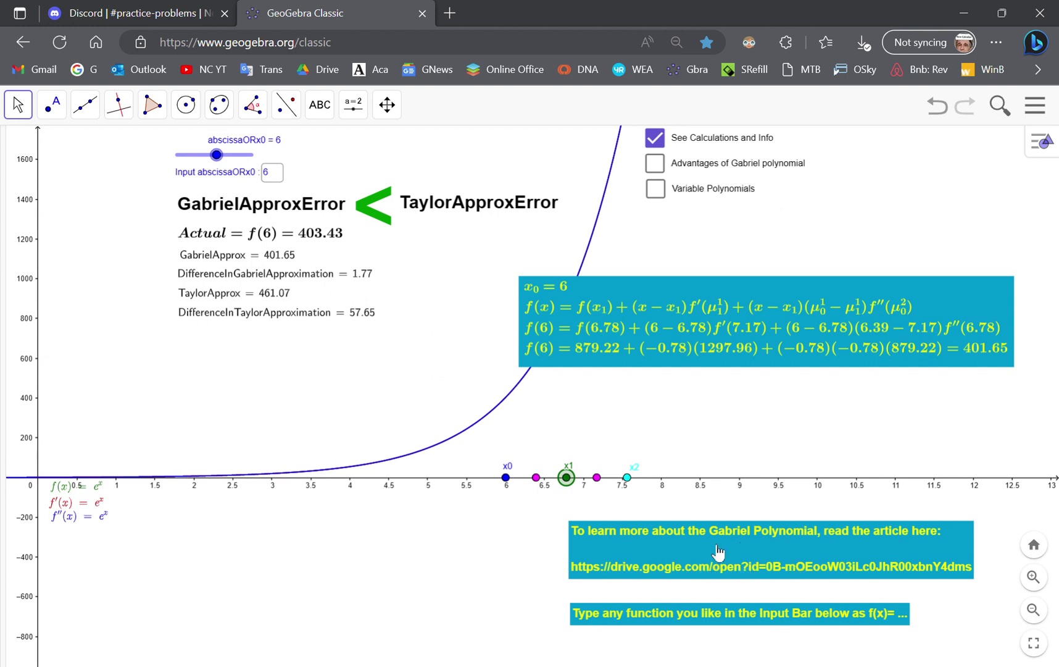
pyautogui.click(680, 173)
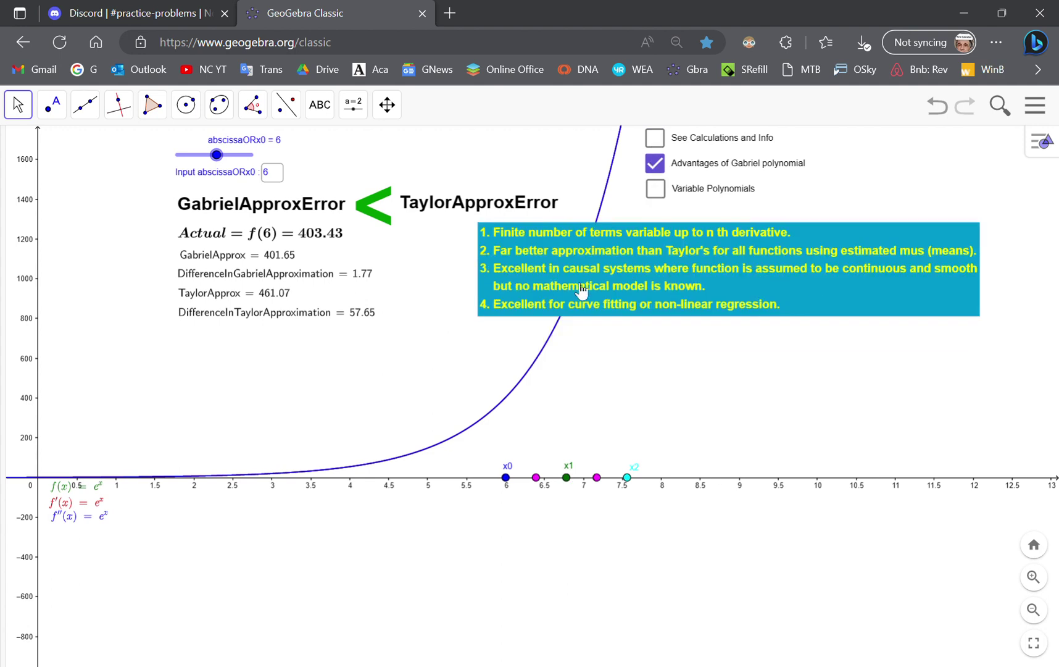
# Toggle the Variable Polynomials and See Calculations panels, ending with Variable Polynomials hidden
pyautogui.click(657, 194)
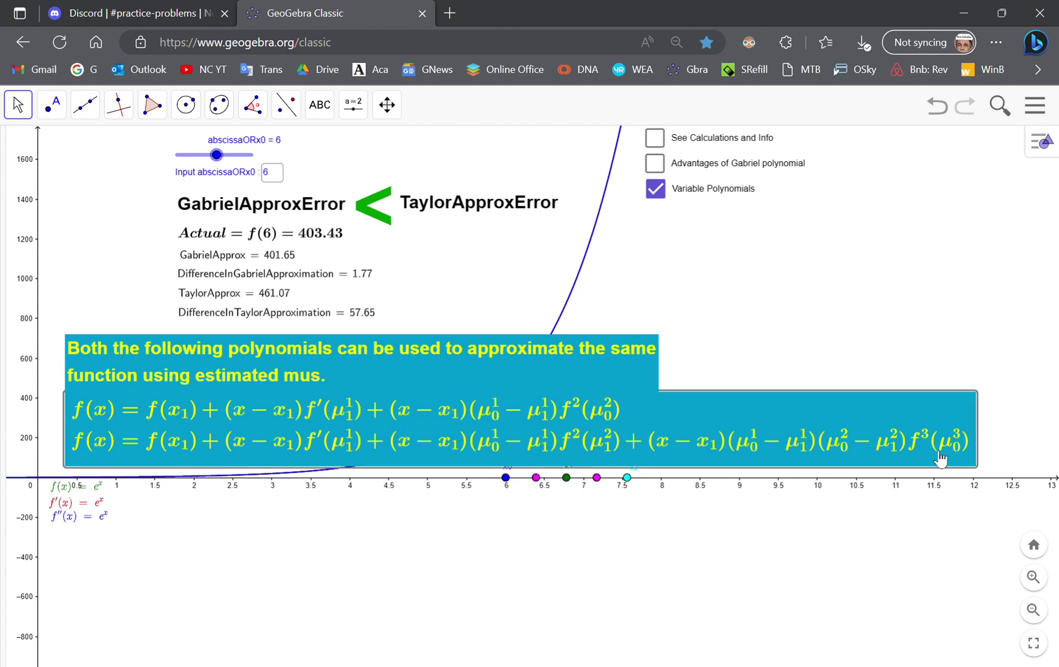
pyautogui.click(658, 141)
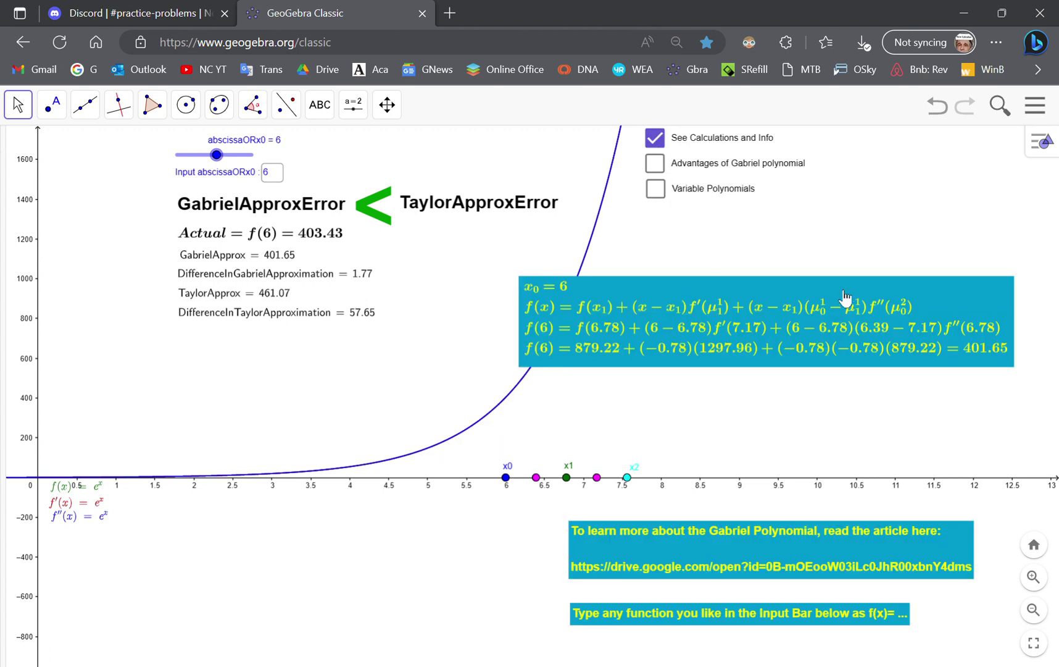
pyautogui.click(658, 189)
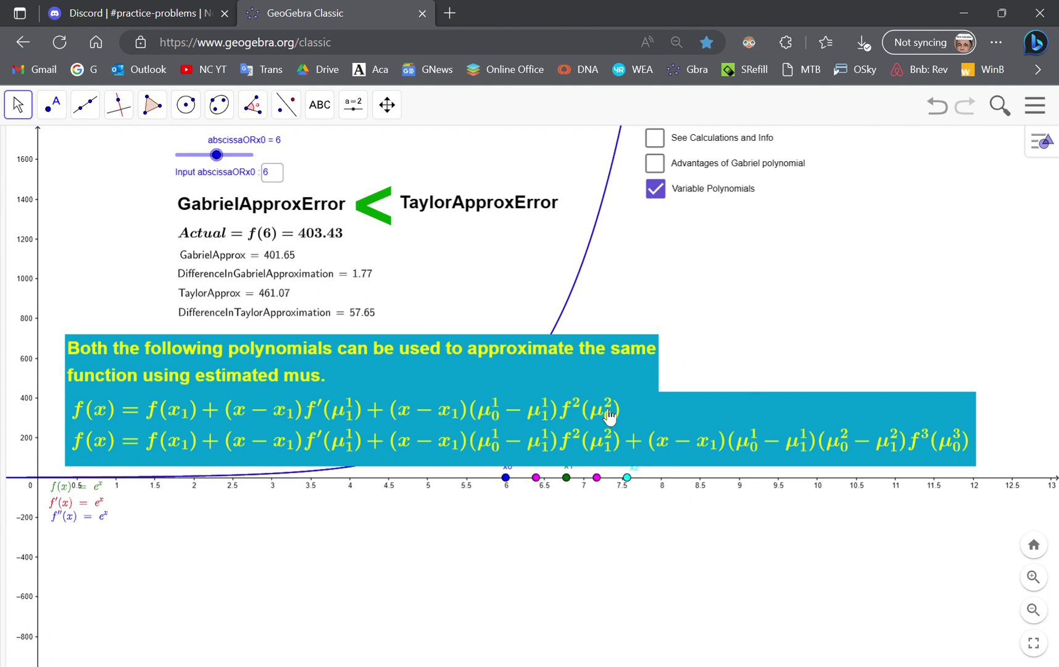
pyautogui.click(656, 188)
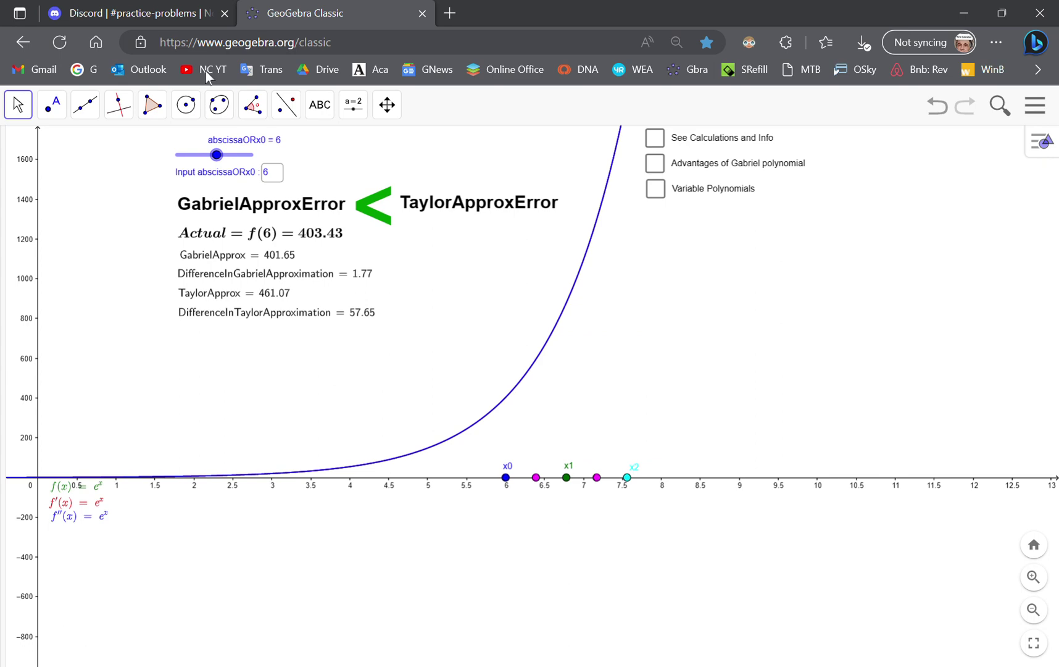
# Switch to the Discord tab, scroll through the channel sidebar, then return to the GeoGebra applet
pyautogui.click(133, 10)
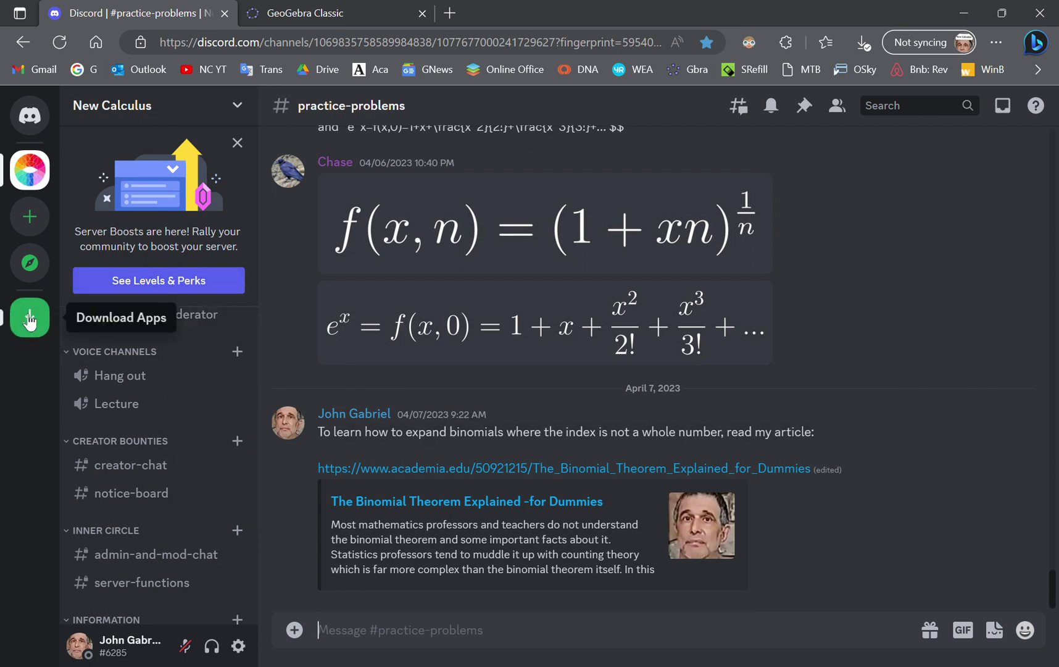
pyautogui.scroll(-2, 133, 374)
pyautogui.scroll(-3, 133, 377)
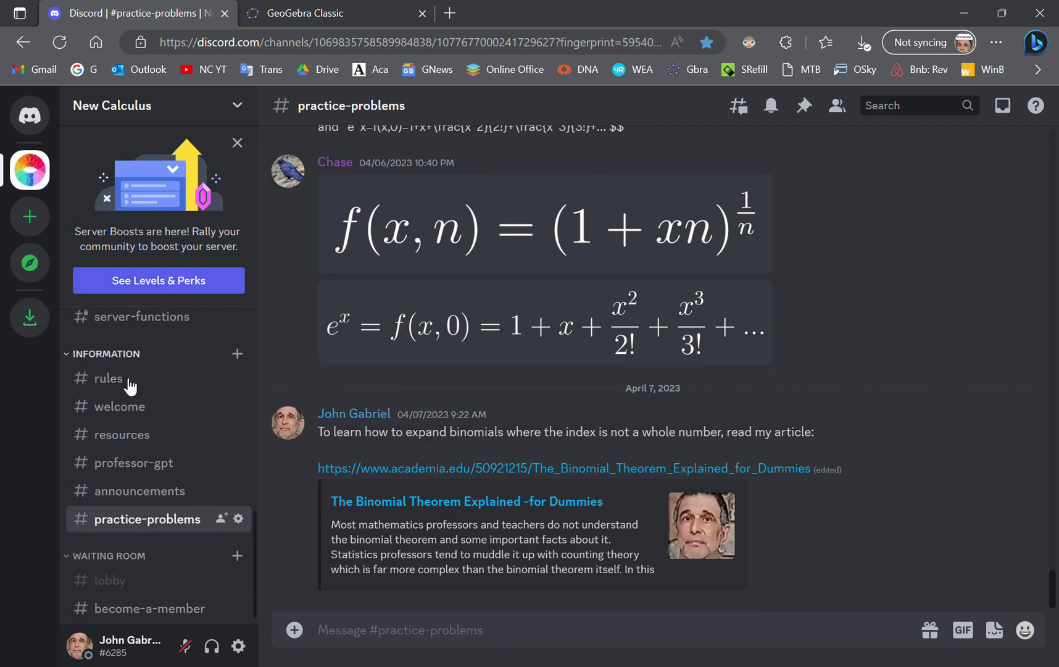
pyautogui.scroll(1, 132, 384)
pyautogui.scroll(10, 132, 384)
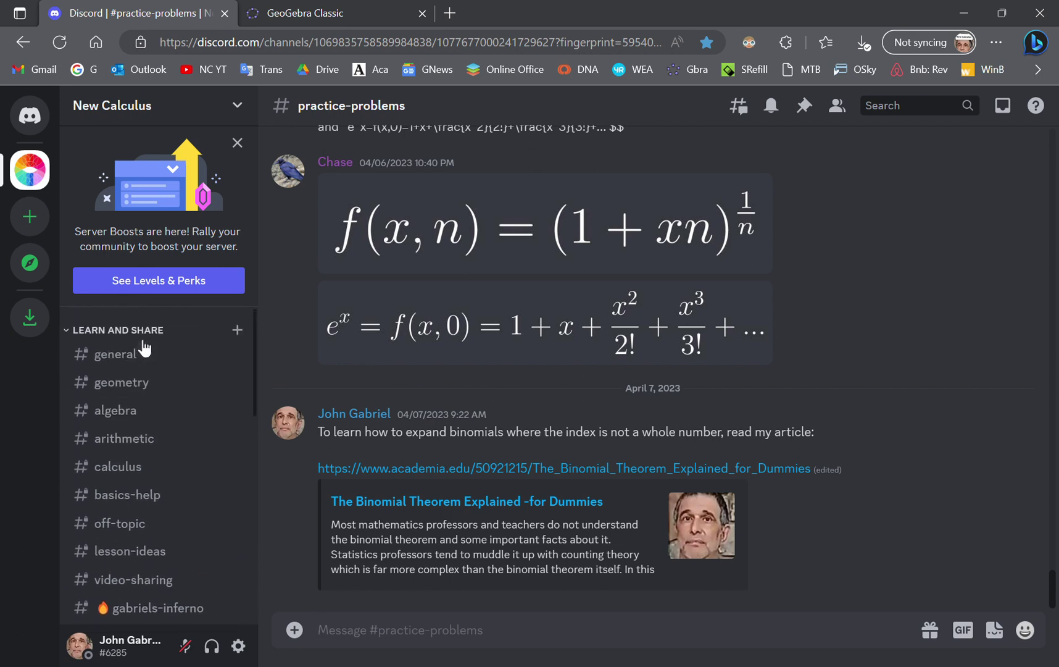
pyautogui.scroll(-5, 136, 427)
pyautogui.scroll(-5, 139, 426)
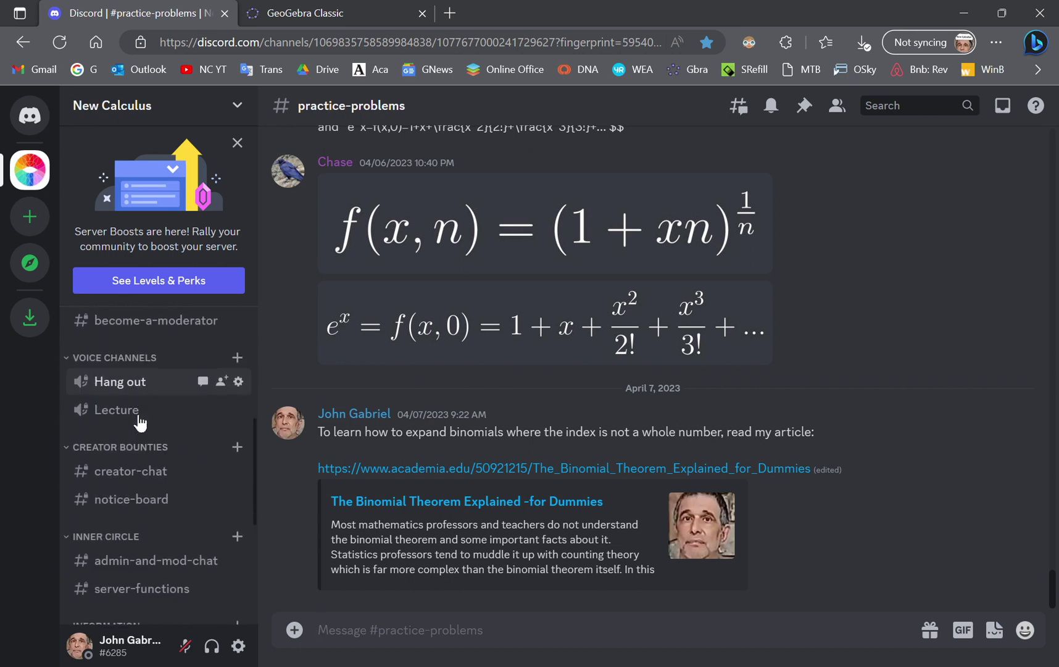
pyautogui.click(338, 7)
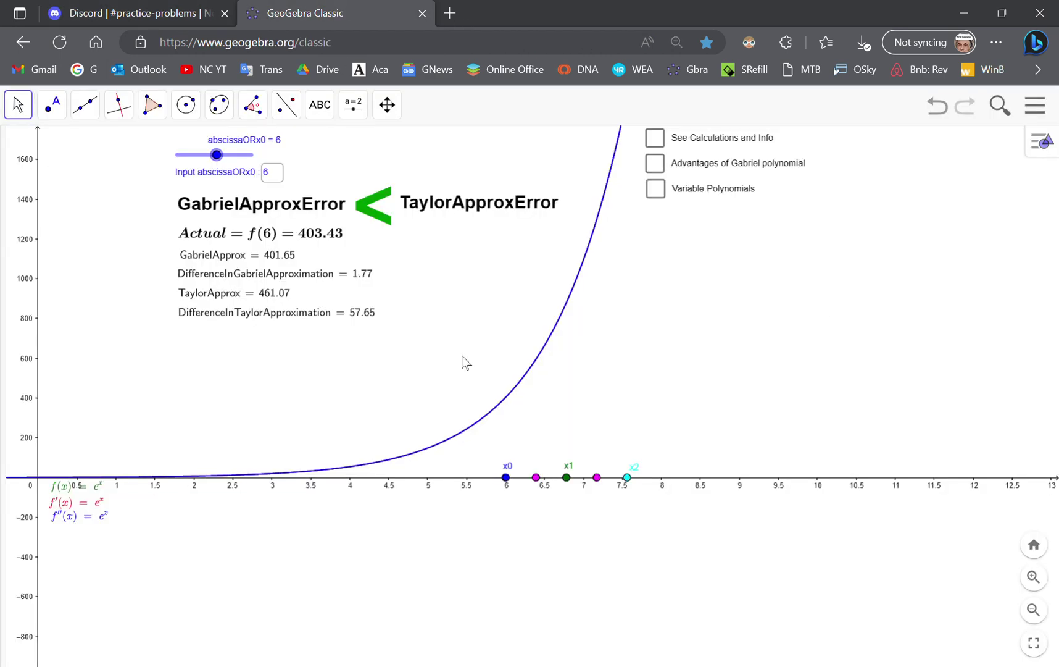